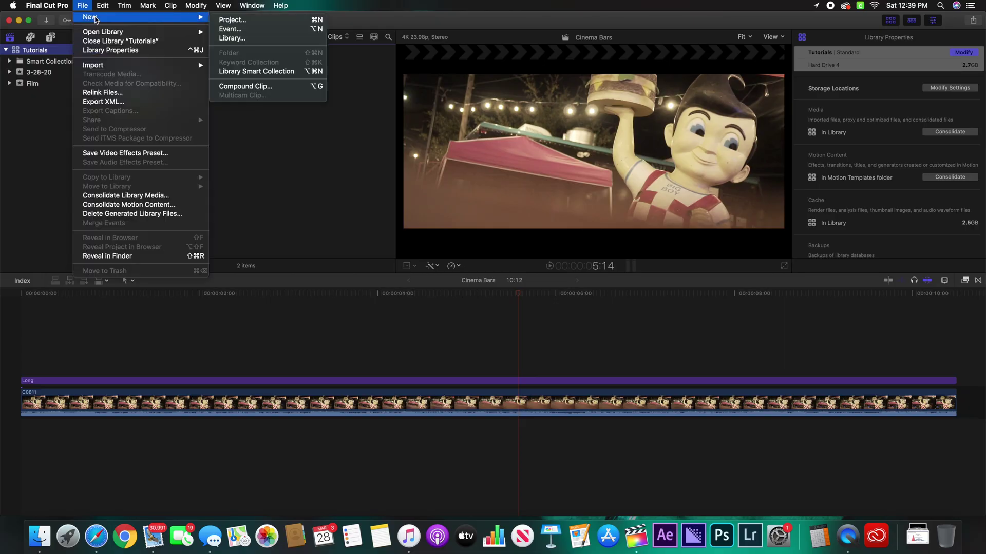
Create an empty 4K 23.98p project named 'Proxy' in the 3-28-20 event.
click(232, 20)
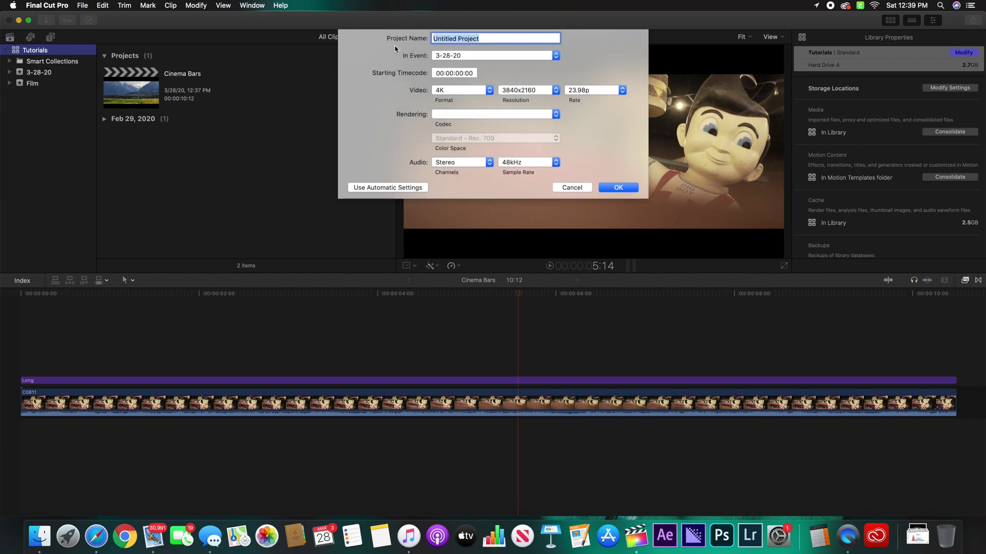
text(Proxy)
click(619, 188)
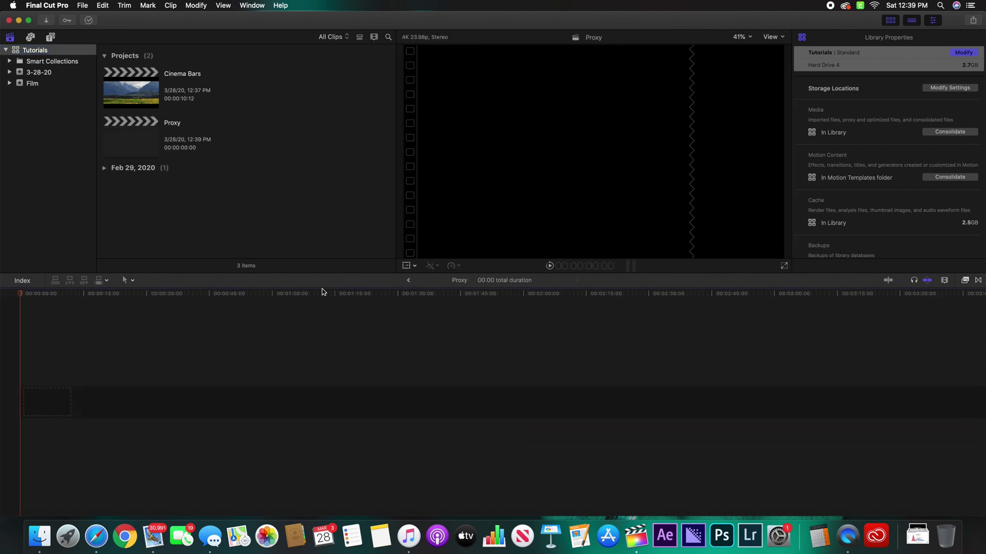
In Import Media, go to YOUTUBE > Youtube Proxy and select clips C0815 through C0818.
right_click(150, 222)
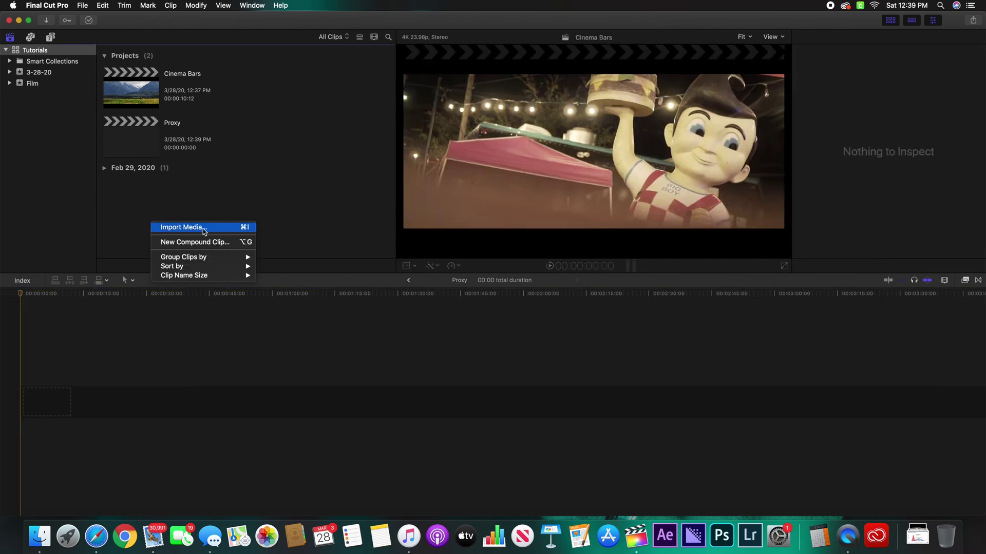
click(202, 229)
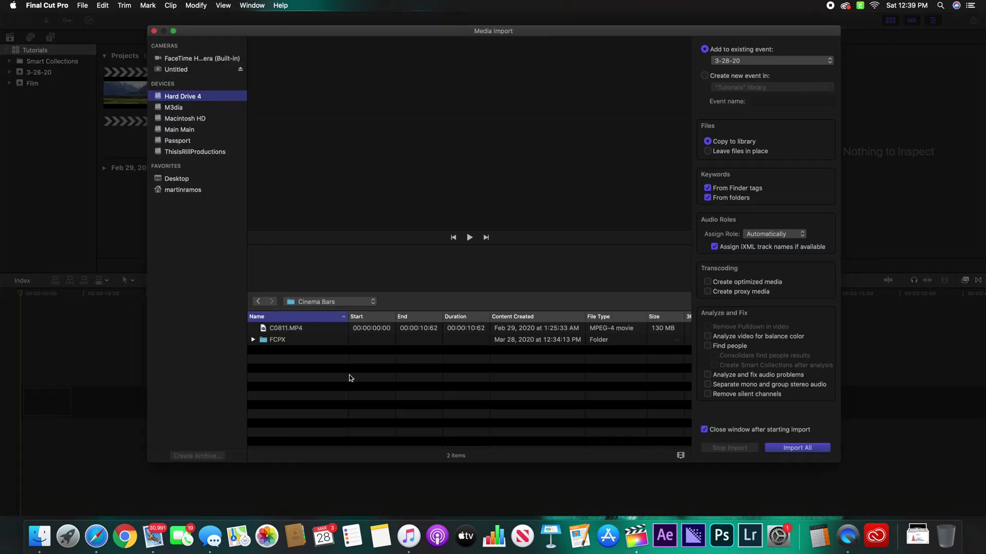
click(323, 303)
click(323, 310)
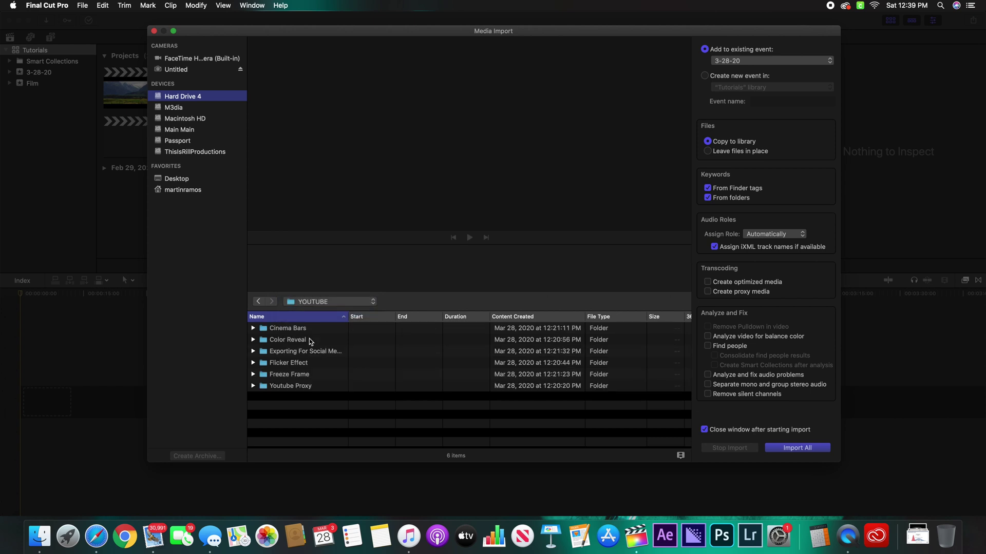
double_click(284, 386)
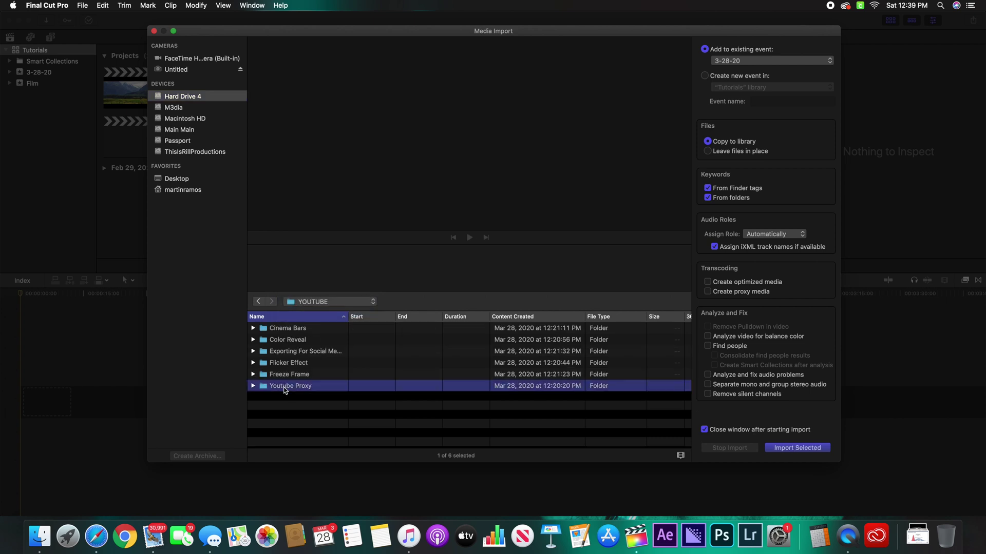
click(286, 331)
shift+click(291, 363)
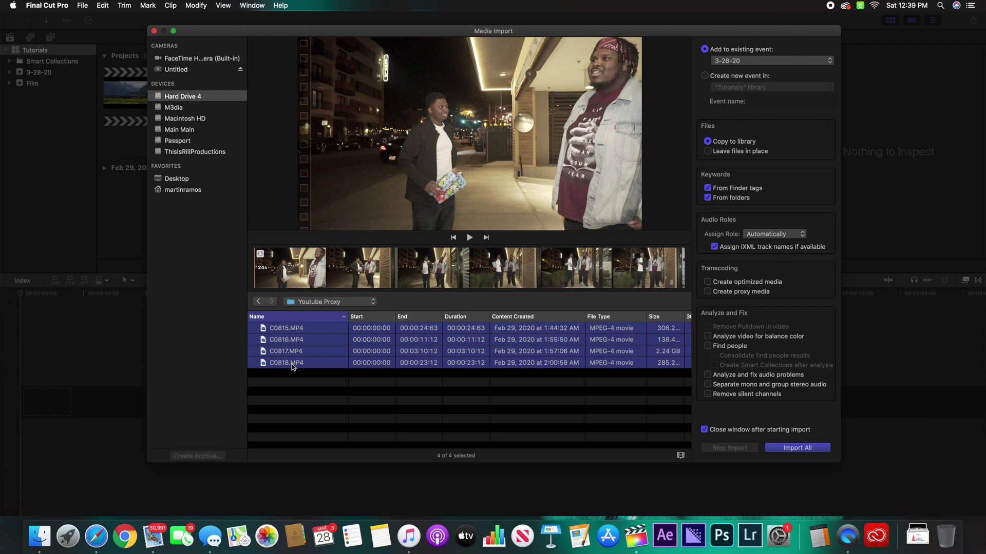
Import the four clips into a new event 'More Film Proxy' with proxy media creation enabled.
click(705, 76)
click(778, 100)
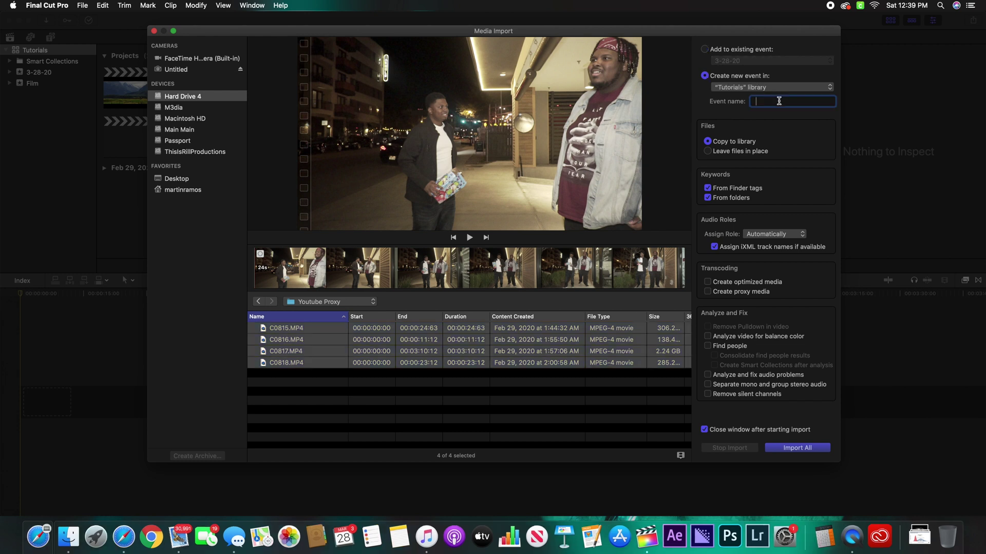
text(P)
text(More Film)
text( Pro)
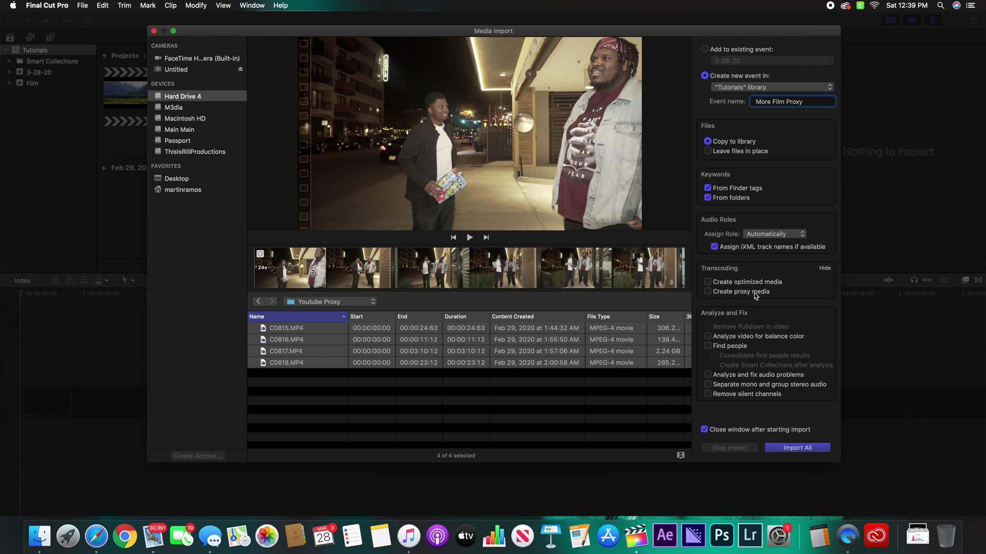
click(708, 292)
click(798, 448)
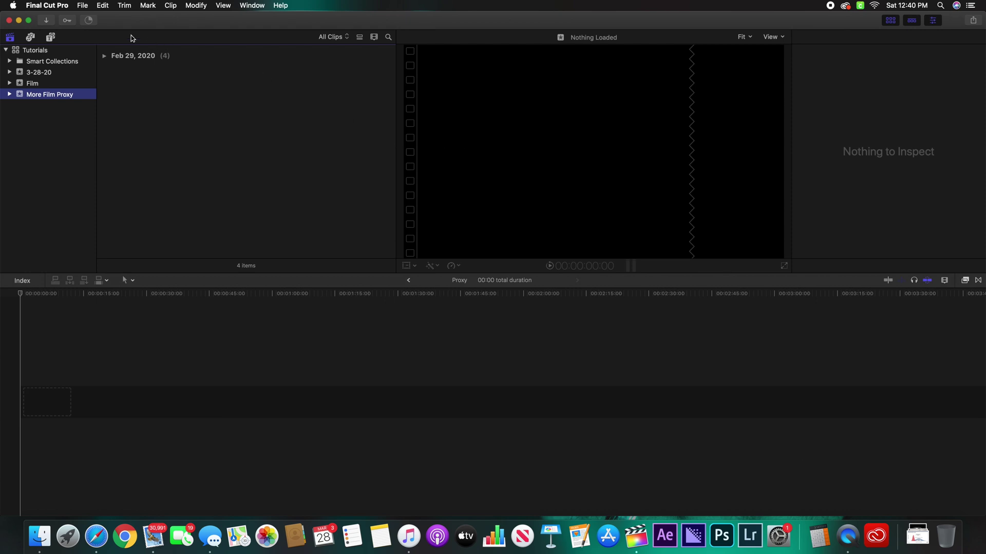
Show Background Tasks with import and thumbnail details expanded, and expand the Feb 29, 2020 clip group.
click(89, 21)
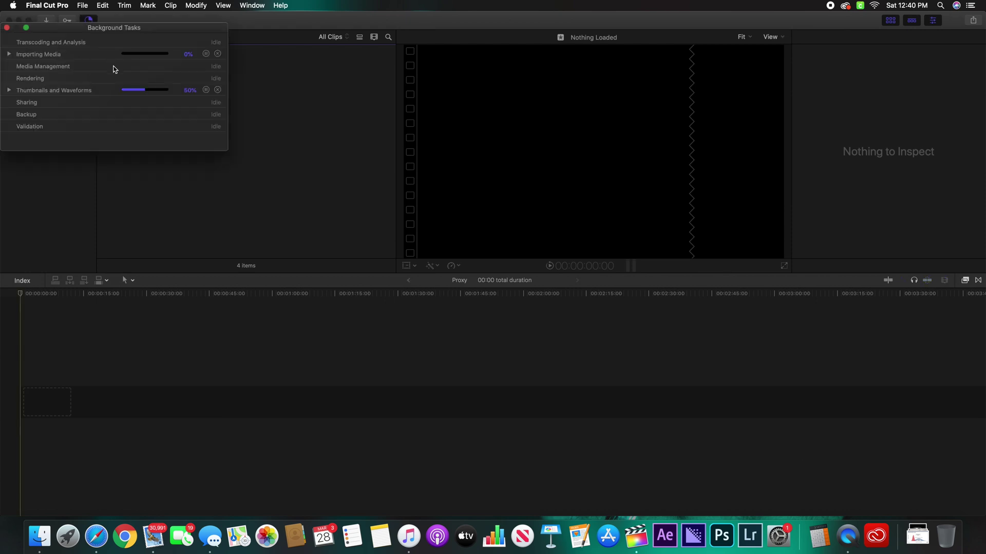
click(8, 91)
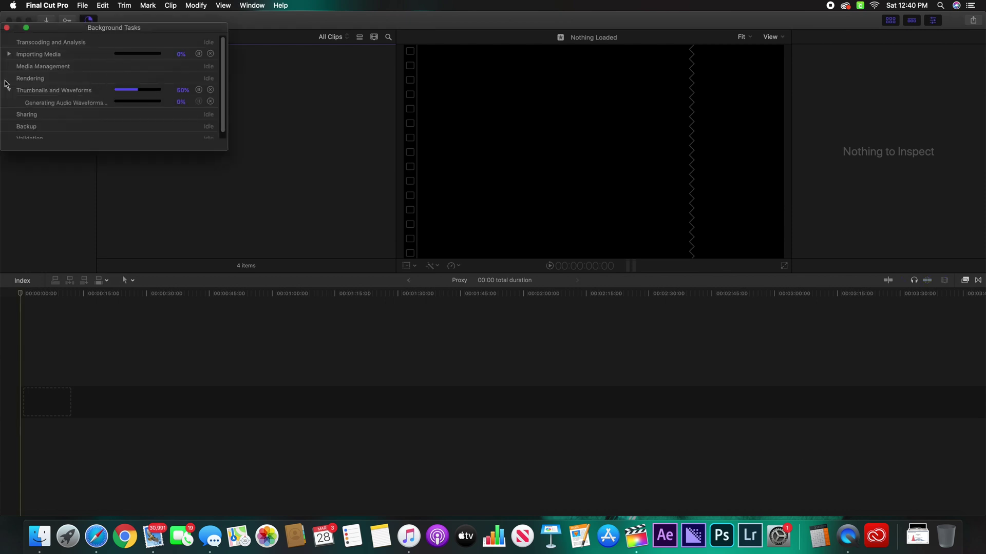
click(9, 54)
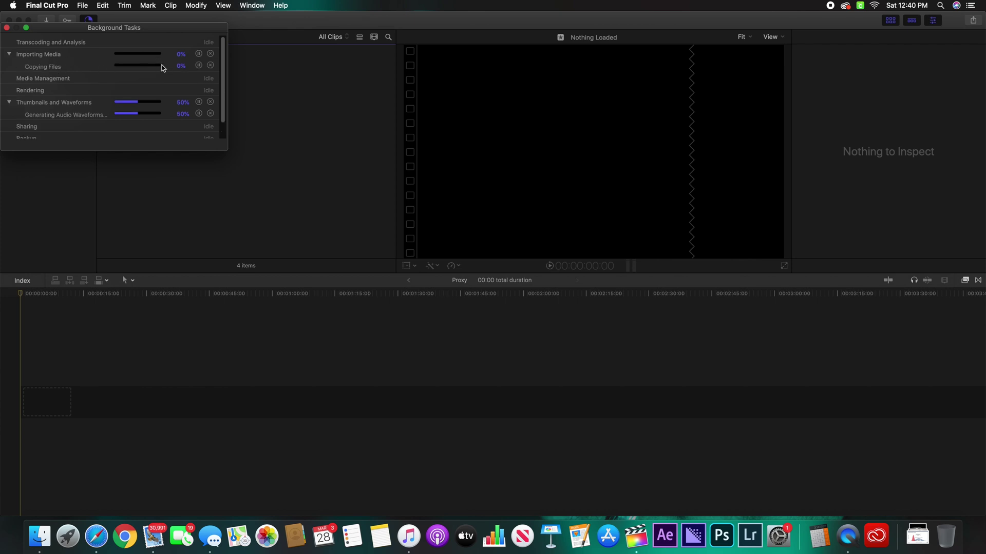
drag(152, 27, 350, 126)
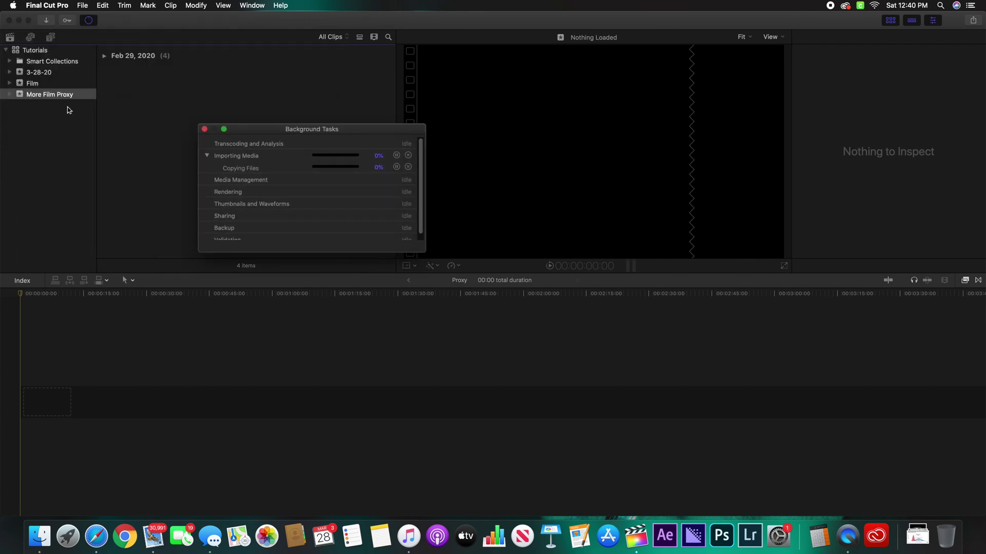
click(105, 56)
drag(256, 132, 479, 129)
Set the viewer to Proxy media and wait until proxy transcoding finishes.
click(774, 39)
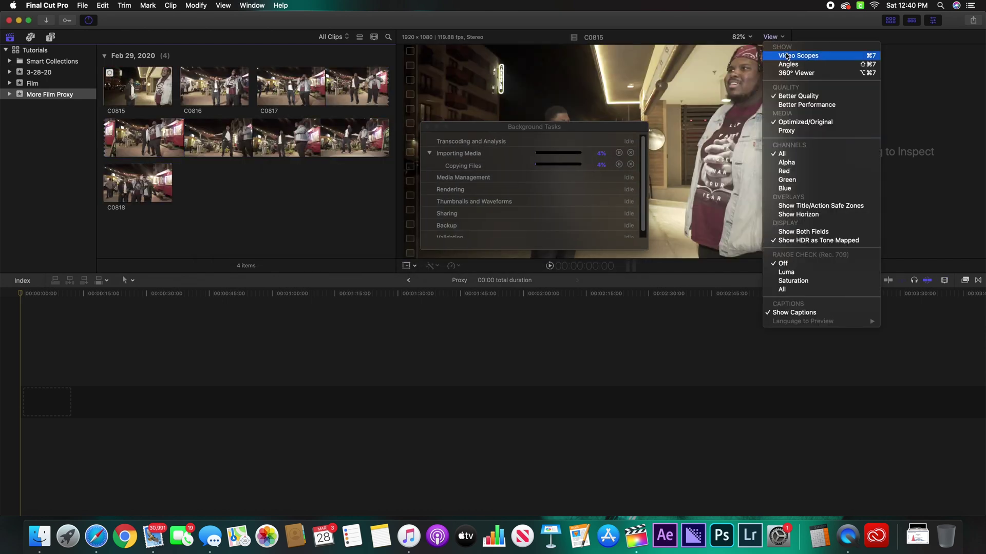
click(786, 131)
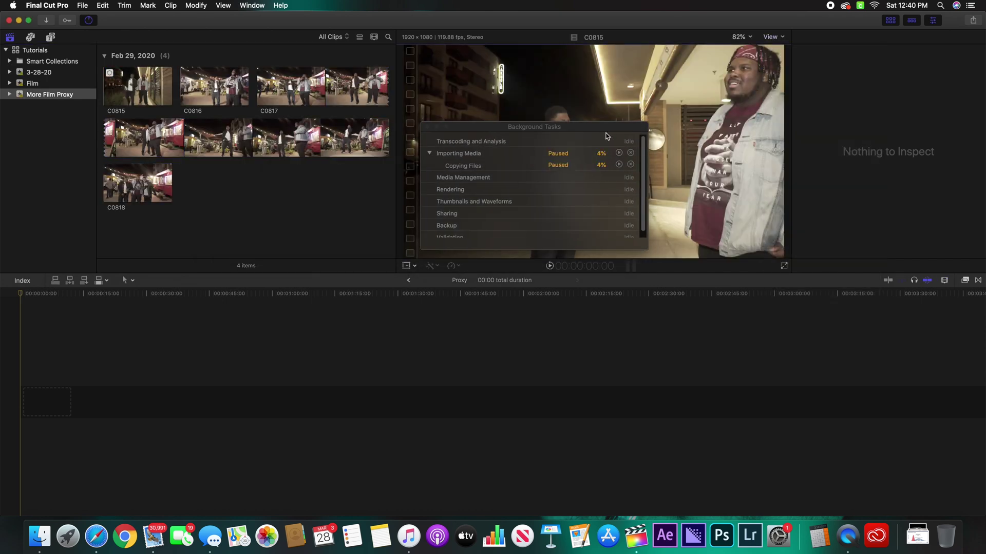
drag(602, 130, 608, 115)
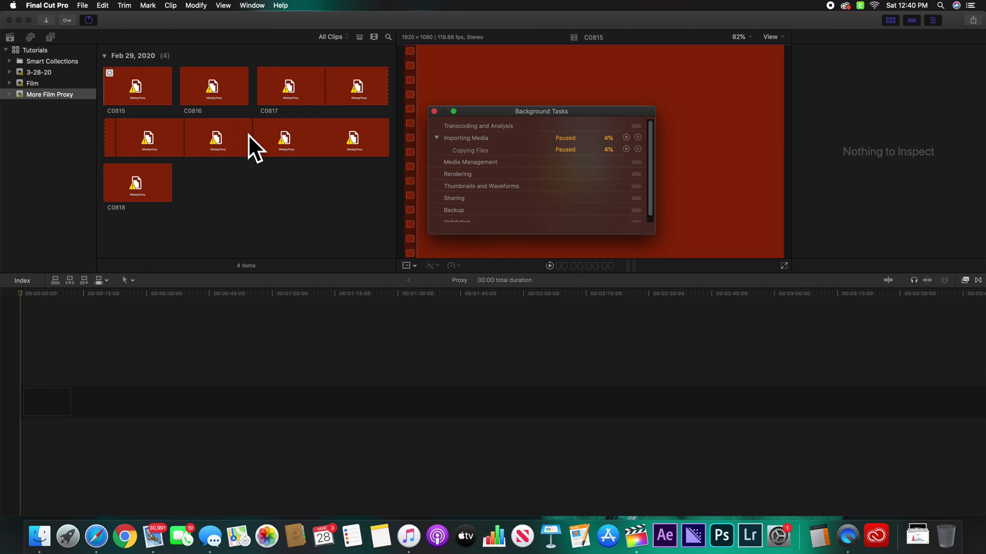
drag(510, 114, 343, 172)
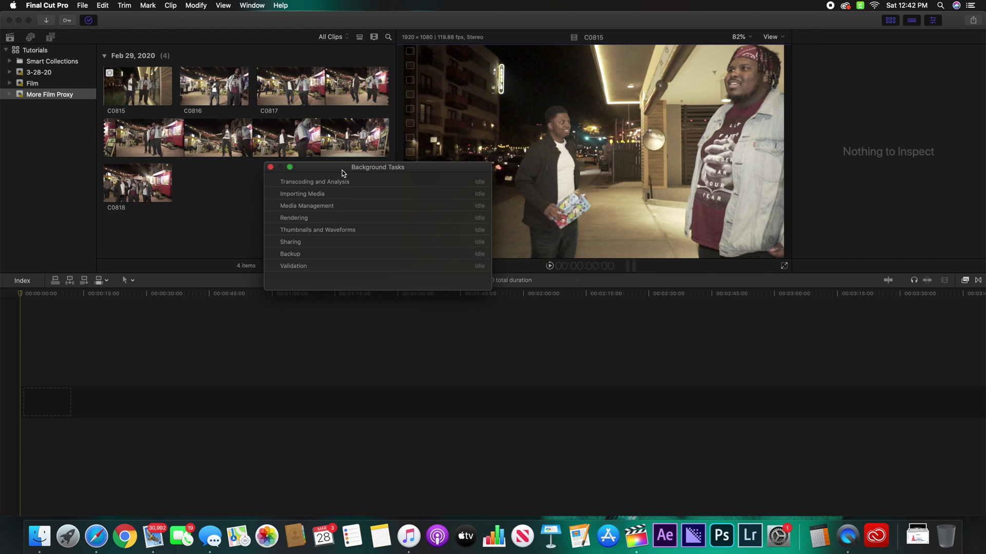
Edit C0815, a short marked range of C0816, and C0817 into the Proxy timeline.
click(270, 168)
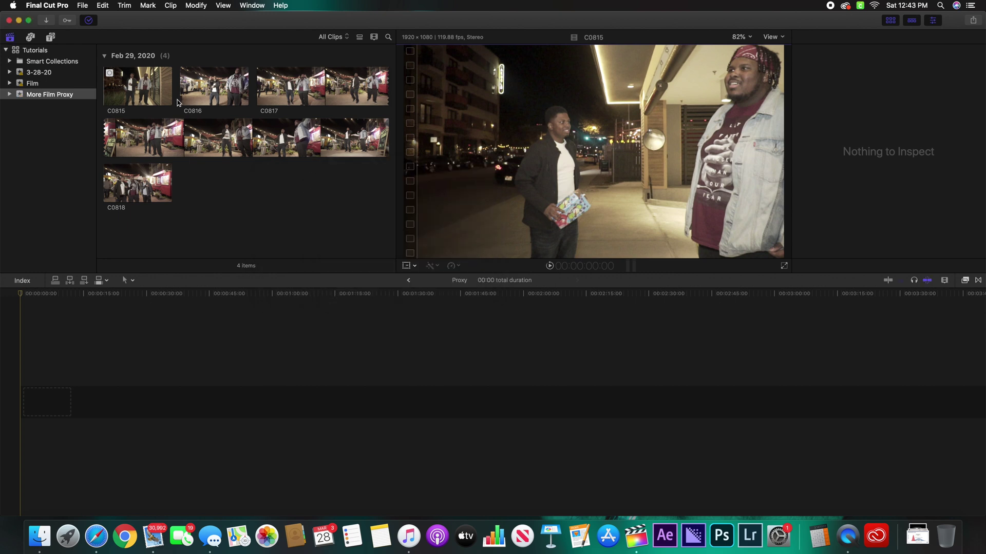
drag(142, 90, 170, 281)
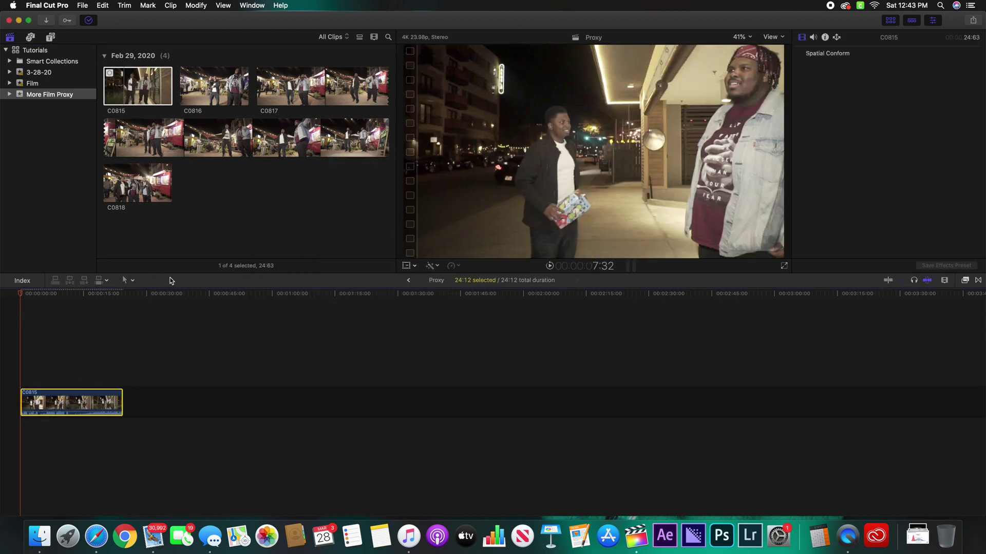
drag(201, 86, 216, 86)
key(e)
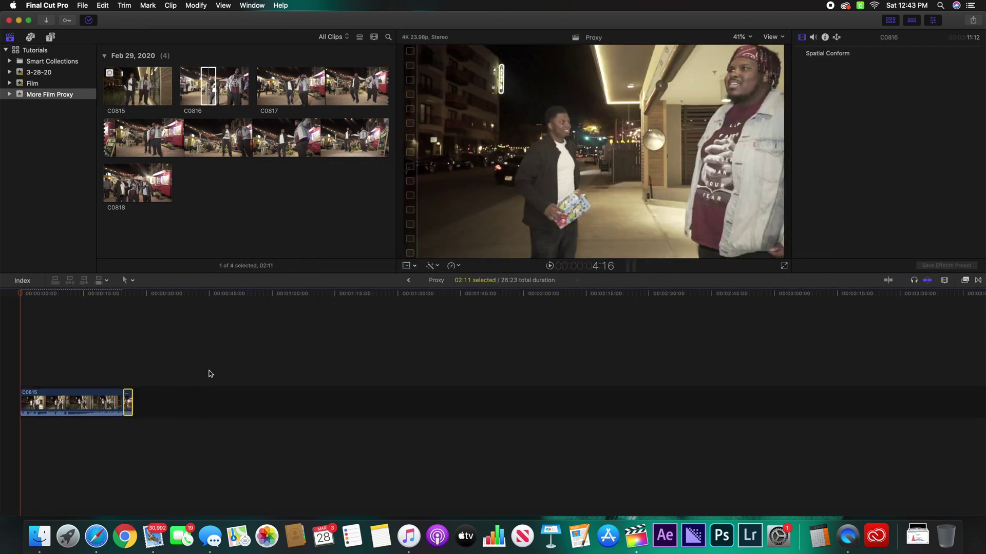
drag(295, 92, 136, 406)
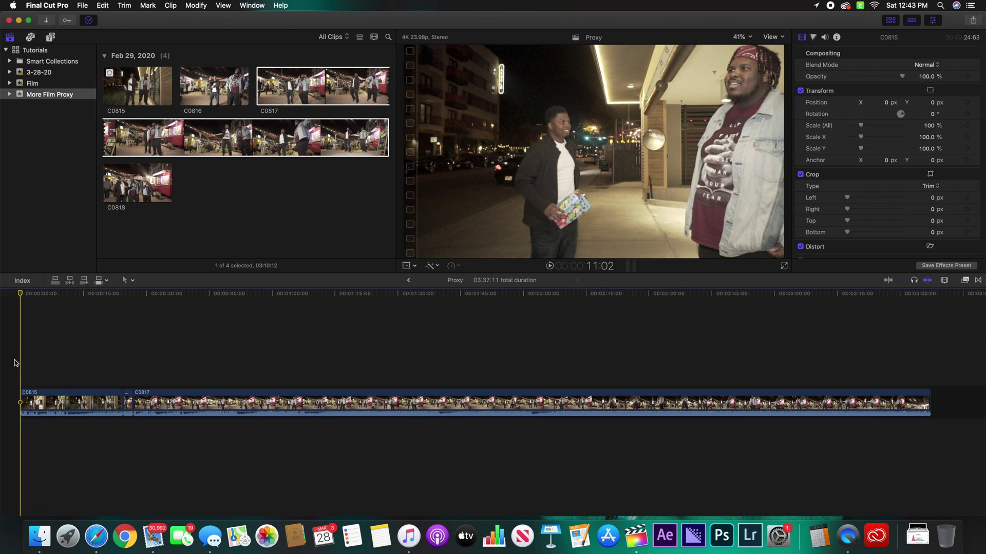
click(773, 37)
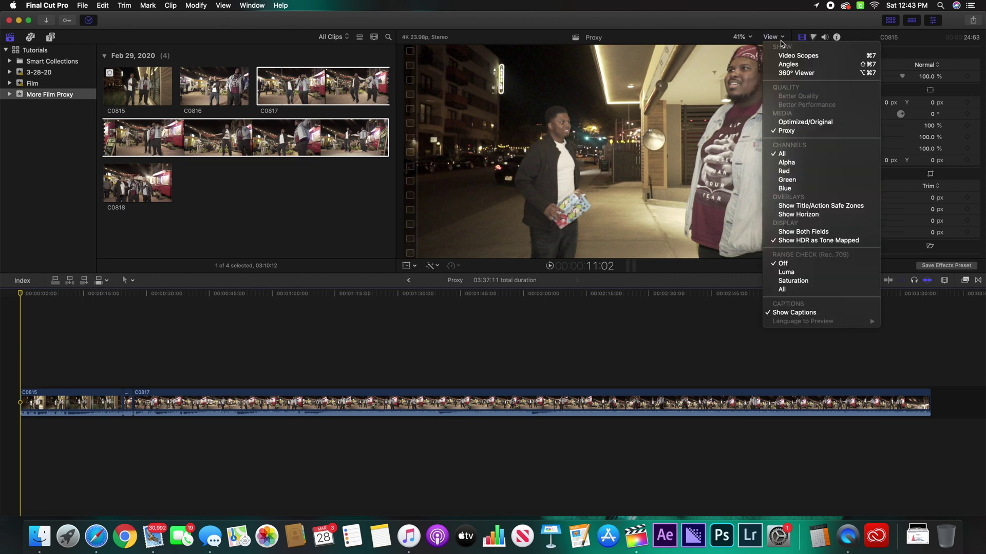
Choose Optimized/Original media for viewer playback.
click(805, 123)
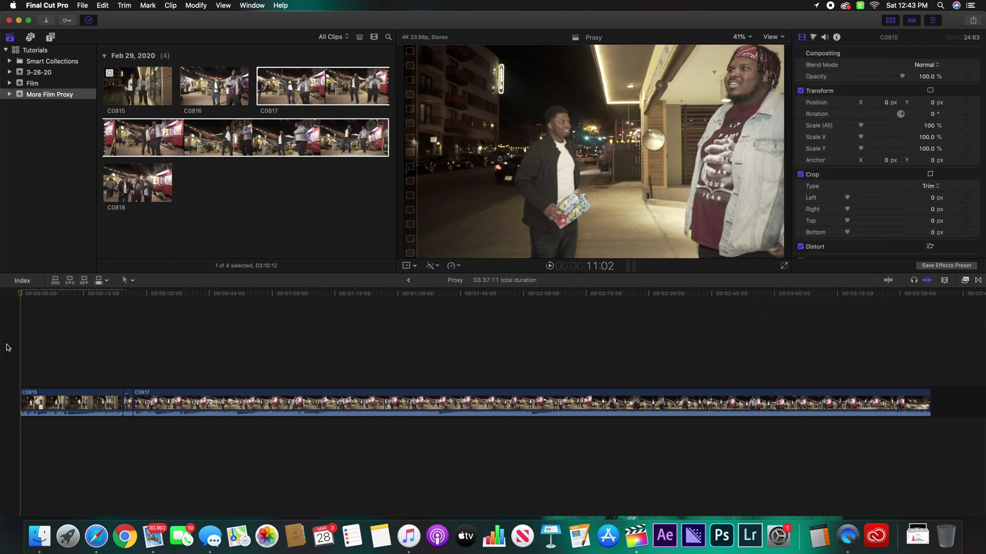